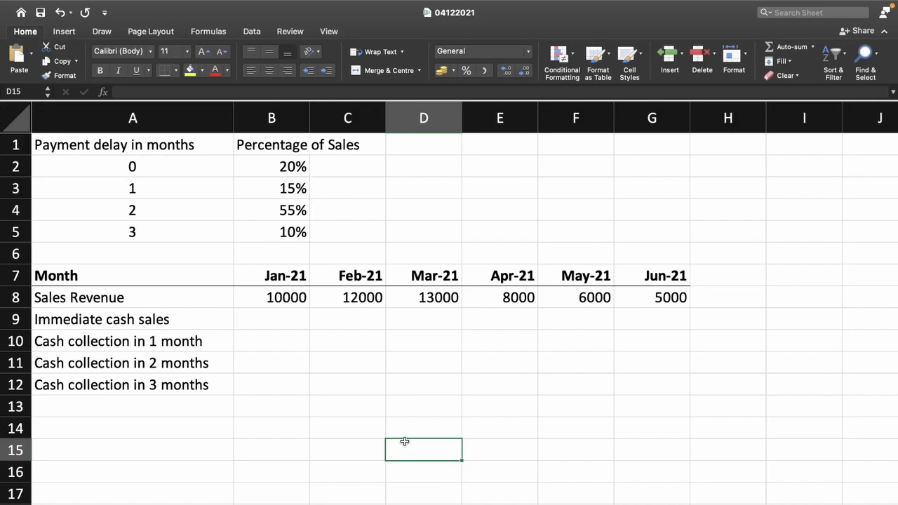
- Examine the January to June sales revenue and the payment delay table with its percentages of sales
{"action": "left_click", "coordinate": [285, 299]}
{"action": "key", "text": "shift+Right"}
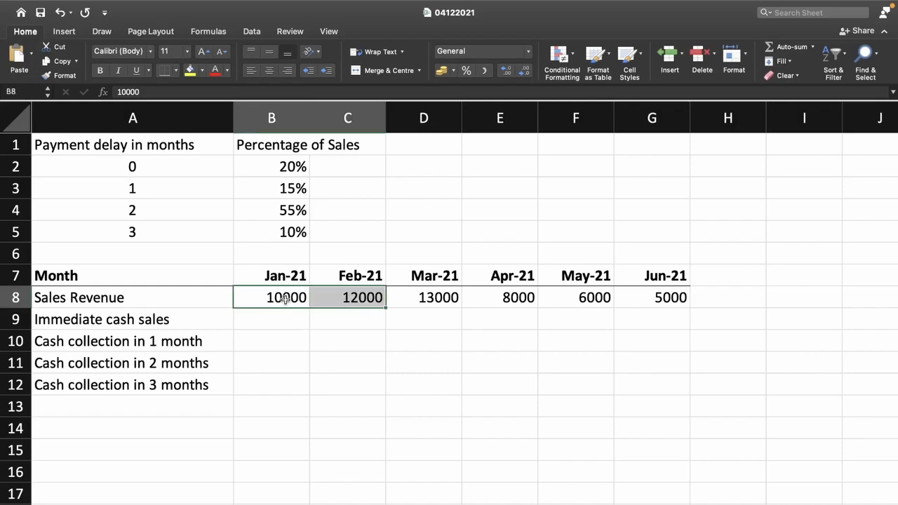
{"action": "key", "text": "shift+Right"}
{"action": "key", "text": "shift+Right"}
{"action": "key", "text": "shift+Right"}
{"action": "key", "text": "shift+Right"}
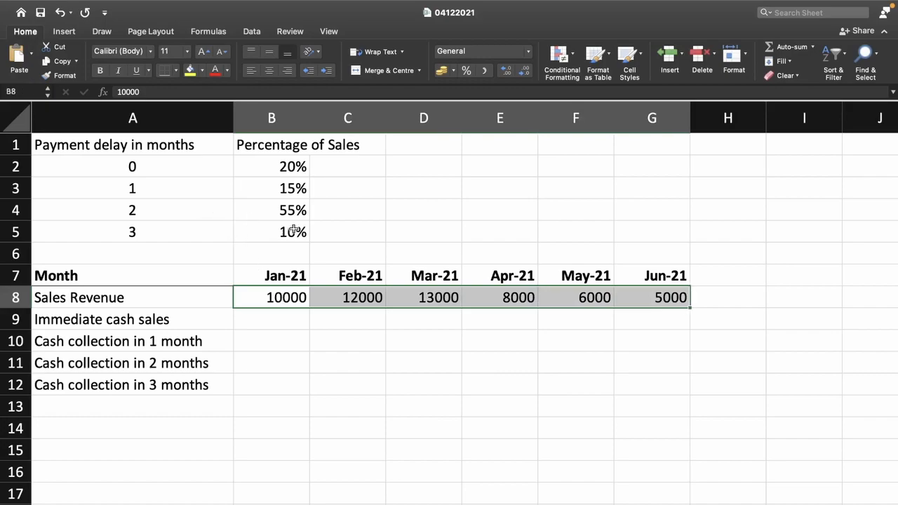
{"action": "left_click", "coordinate": [382, 244]}
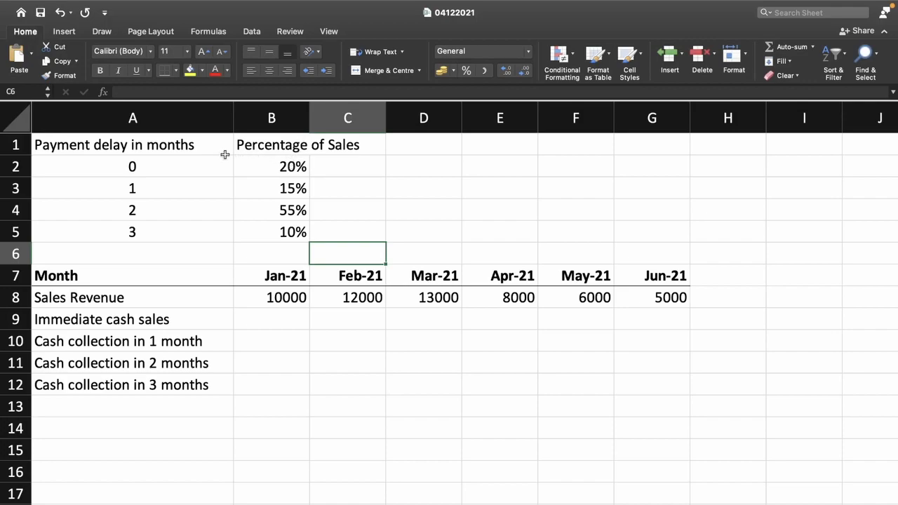
{"action": "left_click", "coordinate": [278, 167]}
{"action": "key", "text": "Left"}
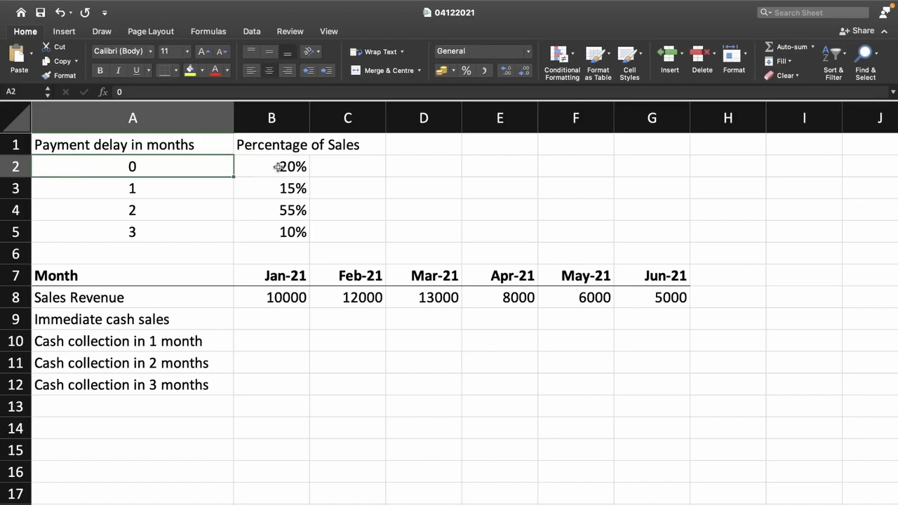
{"action": "key", "text": "shift+Right"}
{"action": "key", "text": "shift+Down"}
{"action": "key", "text": "shift+Down"}
{"action": "key", "text": "shift+Down"}
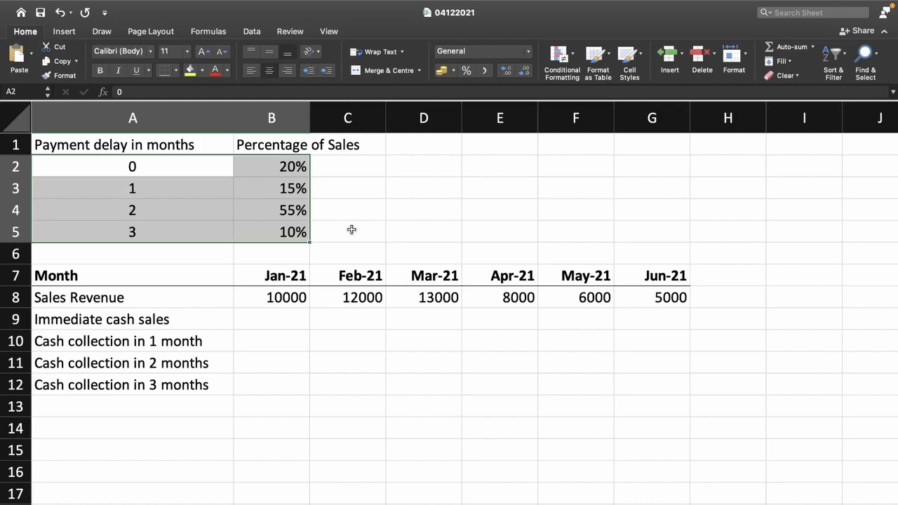
- Enter the formula =OFFSET(B8,,A2) in cell B9 for January's immediate cash sales
{"action": "left_click", "coordinate": [292, 320]}
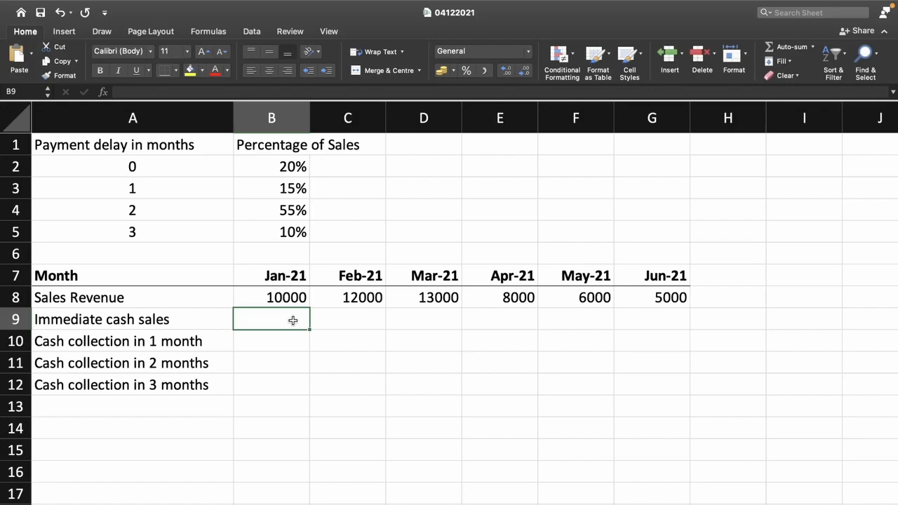
{"action": "type", "text": "="}
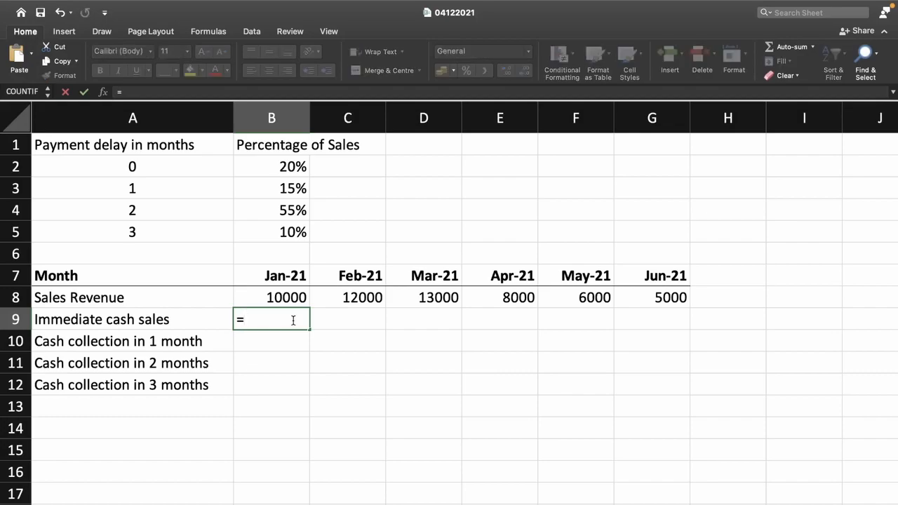
{"action": "type", "text": "offset"}
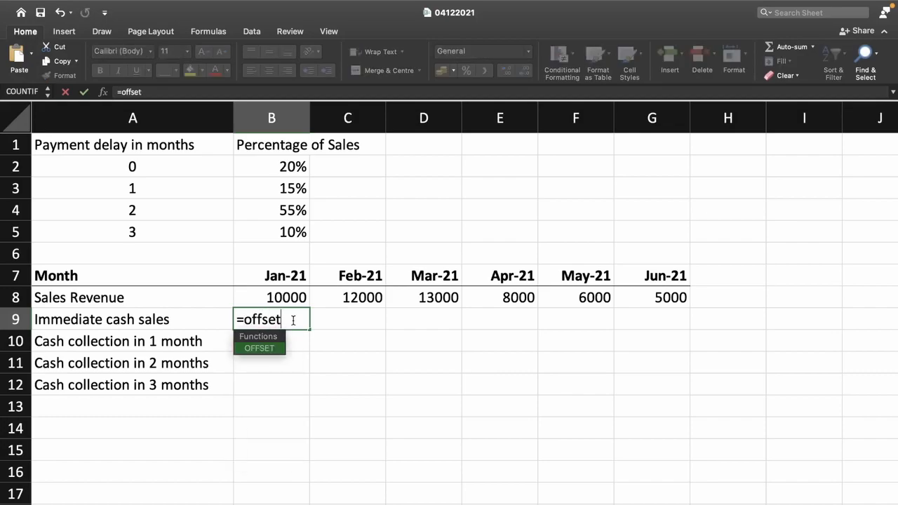
{"action": "type", "text": "("}
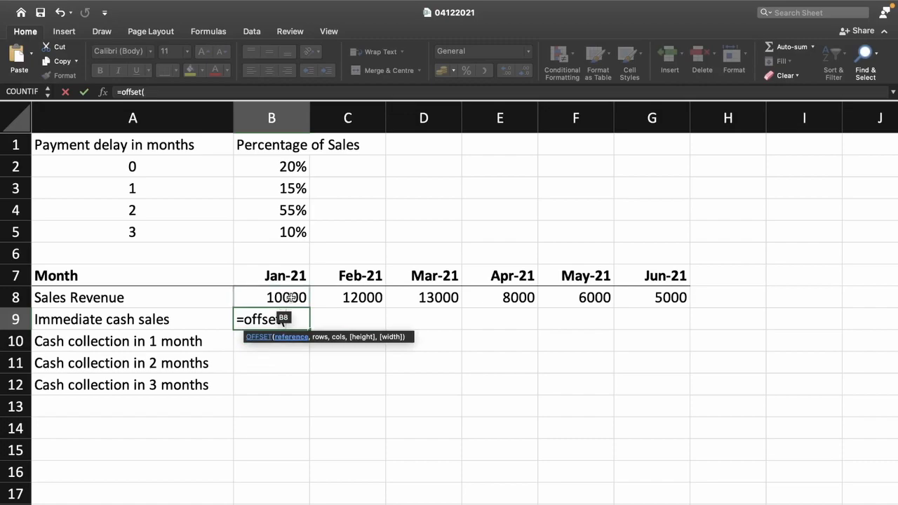
{"action": "left_click", "coordinate": [291, 297]}
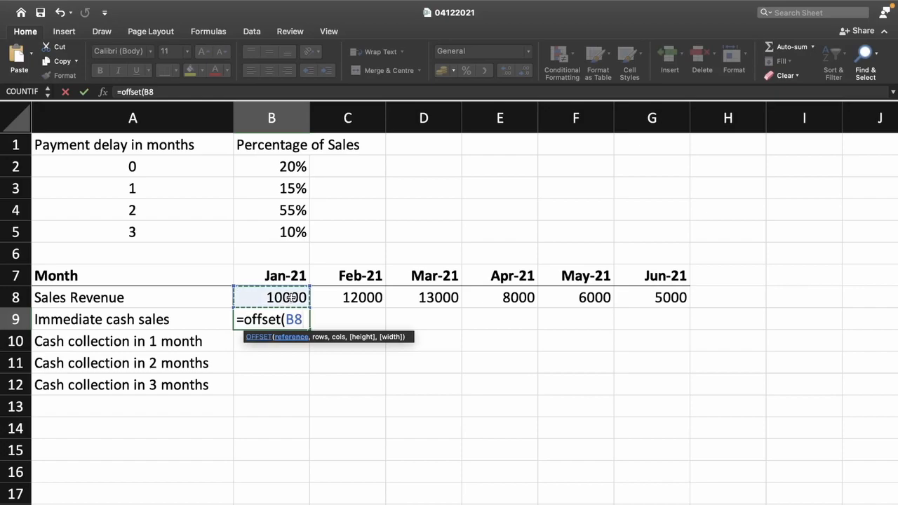
{"action": "type", "text": ","}
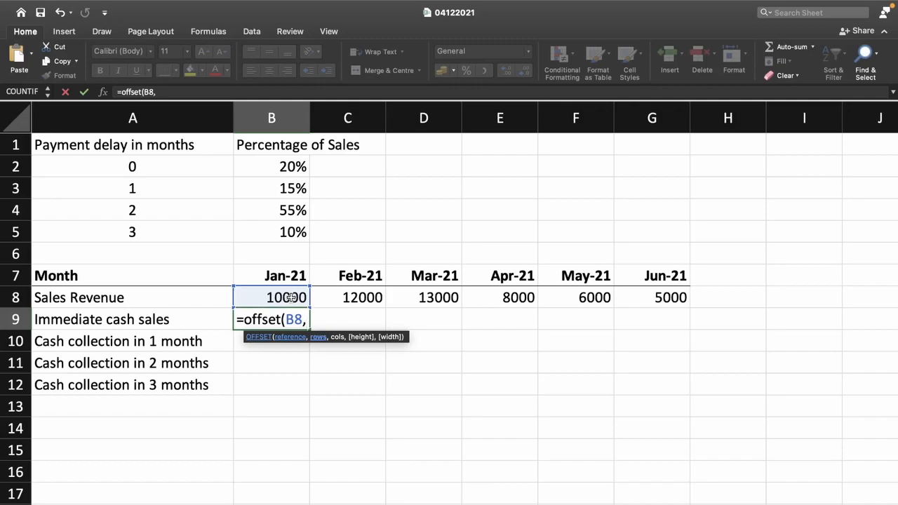
{"action": "type", "text": ","}
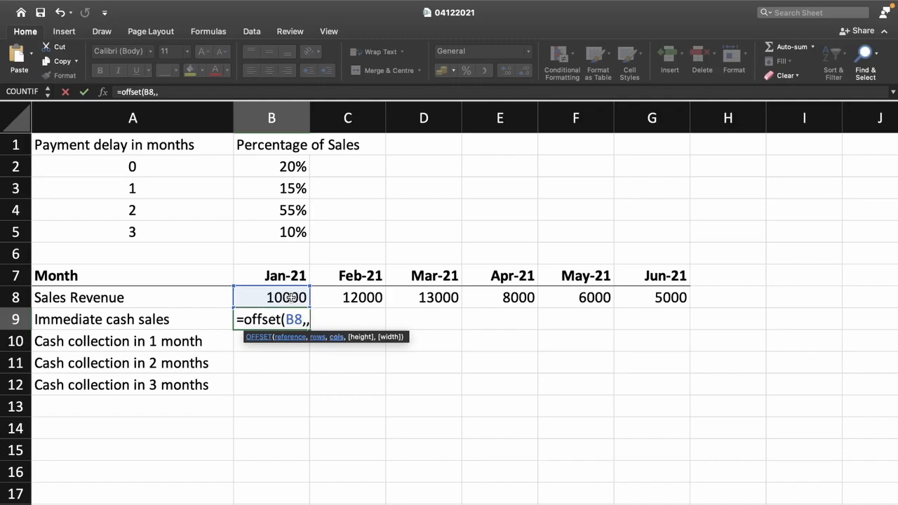
{"action": "left_click", "coordinate": [191, 165]}
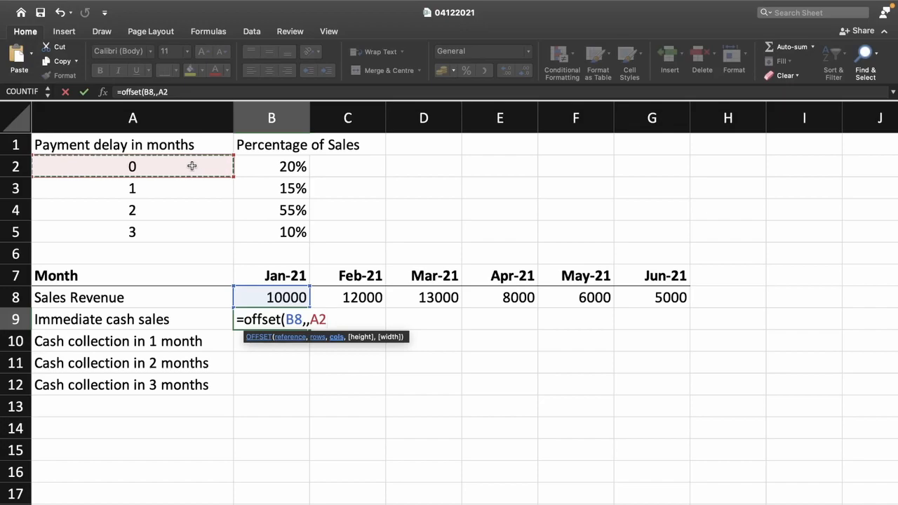
{"action": "type", "text": ")"}
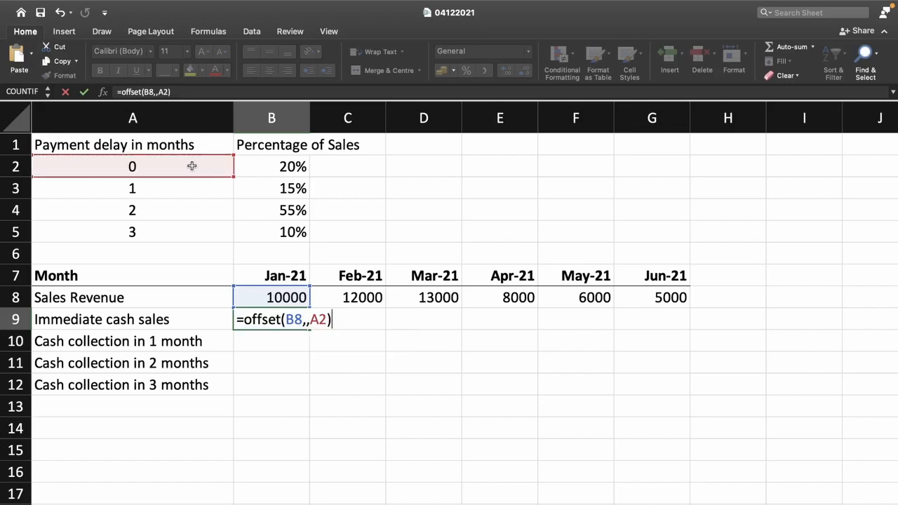
{"action": "key", "text": "Return"}
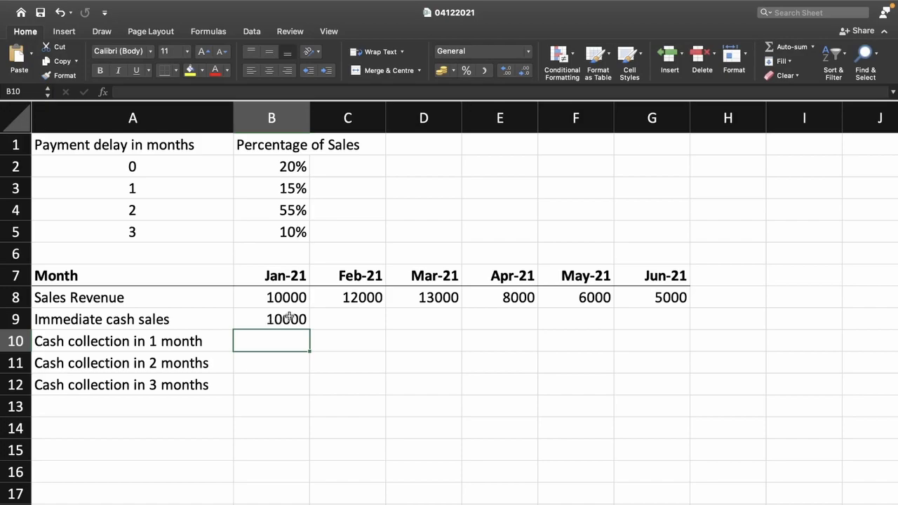
- Multiply the OFFSET formula in B9 by the sales percentage in B2, giving =B2*OFFSET(B8,,A2)
{"action": "left_click", "coordinate": [289, 318]}
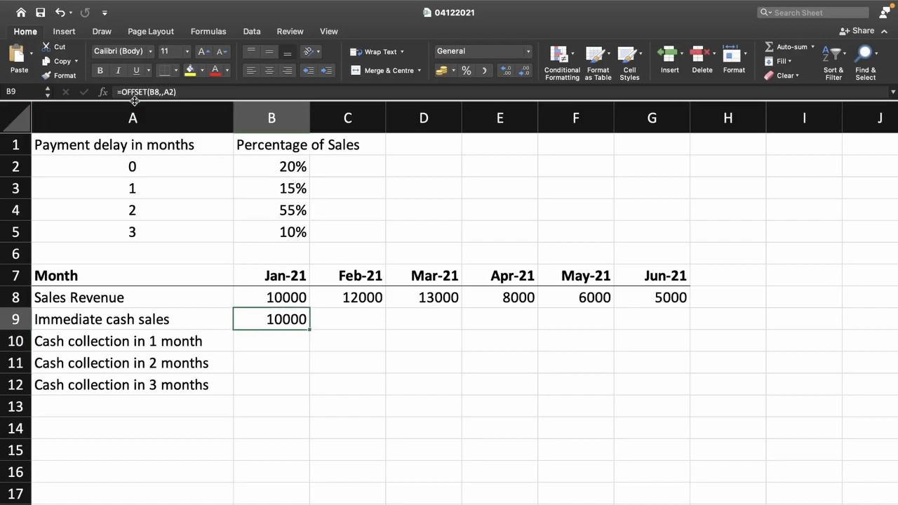
{"action": "double_click", "coordinate": [272, 319]}
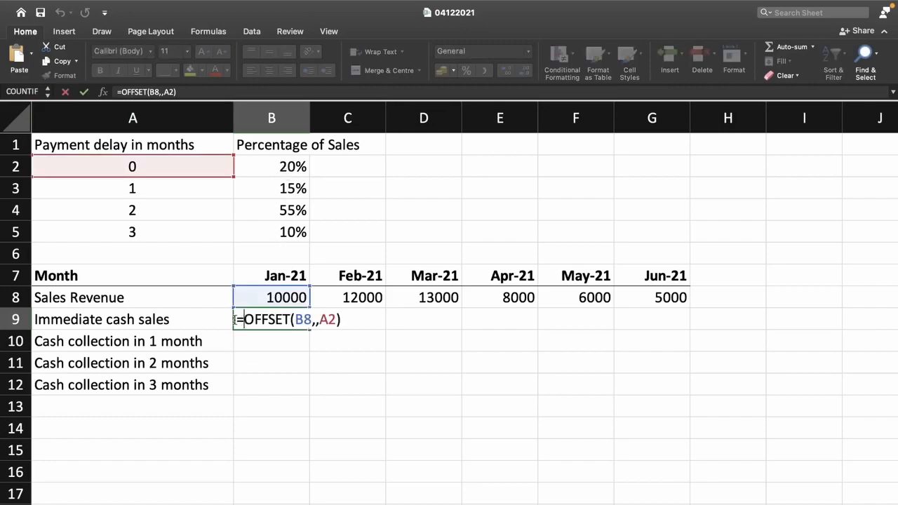
{"action": "left_click", "coordinate": [289, 168]}
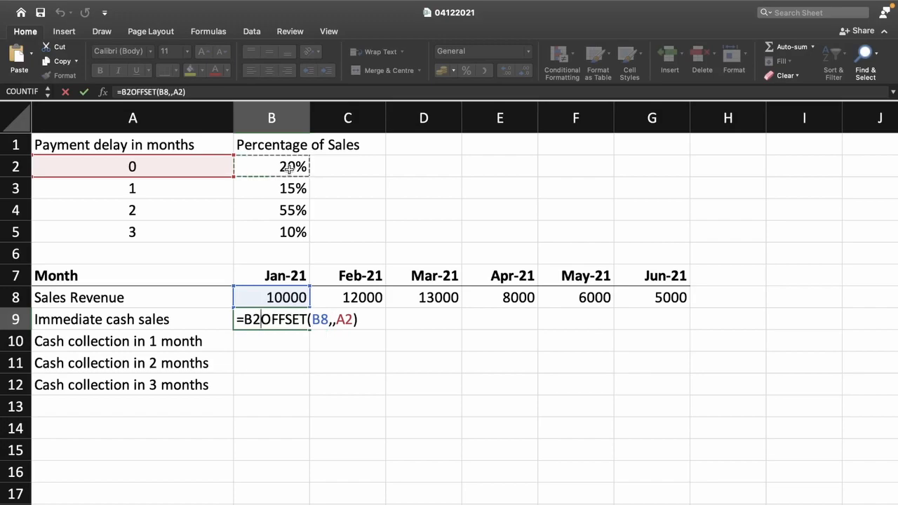
{"action": "type", "text": "*"}
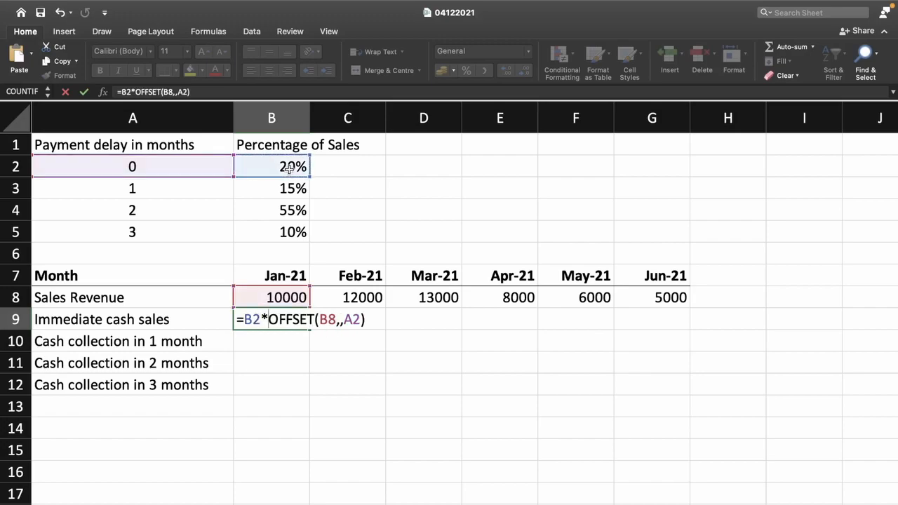
{"action": "key", "text": "Return"}
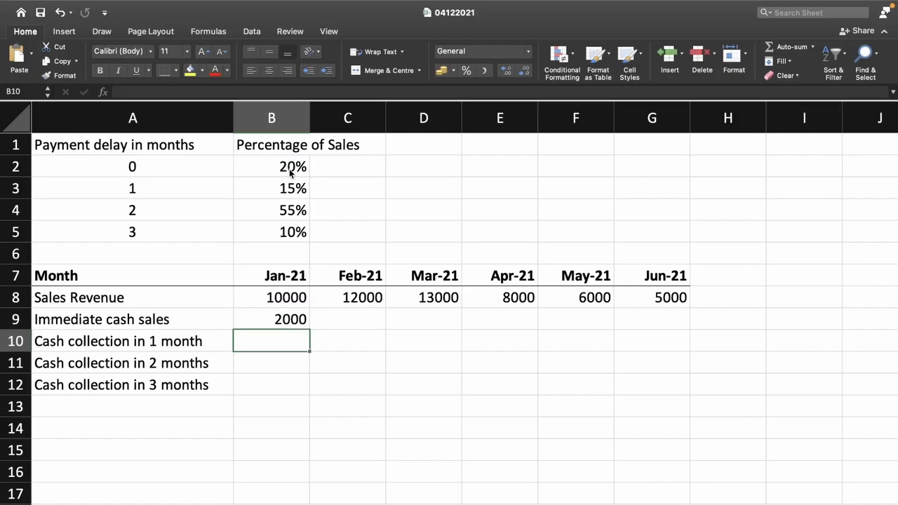
- Change the references in B9's formula to mixed ones: $B2, B$8 and $A2
{"action": "left_click", "coordinate": [286, 319]}
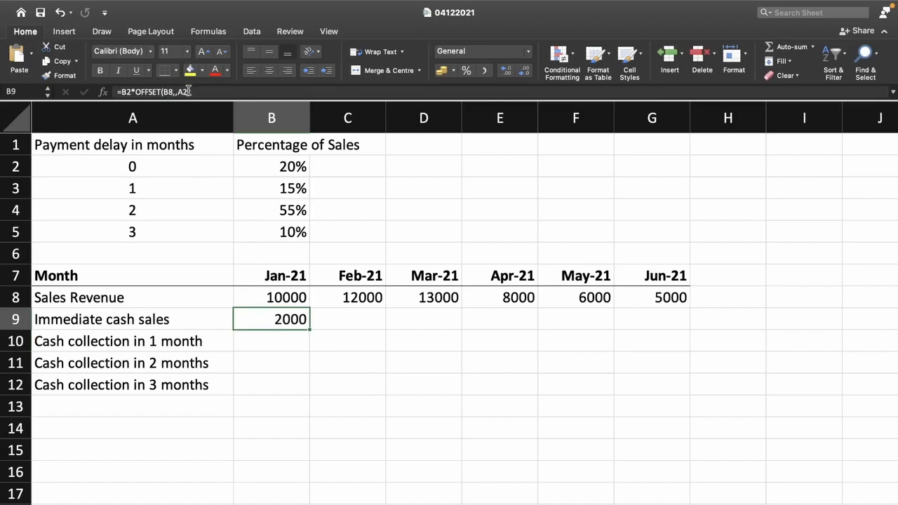
{"action": "double_click", "coordinate": [277, 320]}
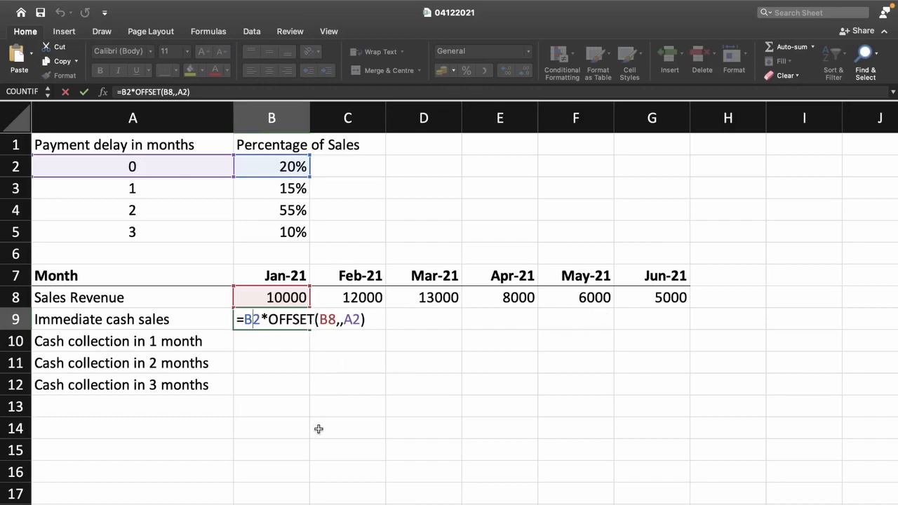
{"action": "left_click", "coordinate": [244, 319]}
{"action": "type", "text": "$"}
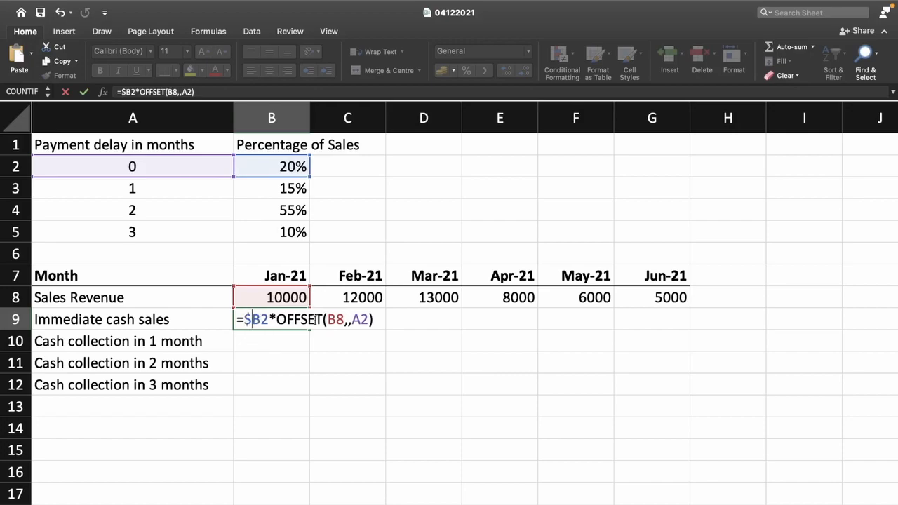
{"action": "left_click", "coordinate": [337, 319]}
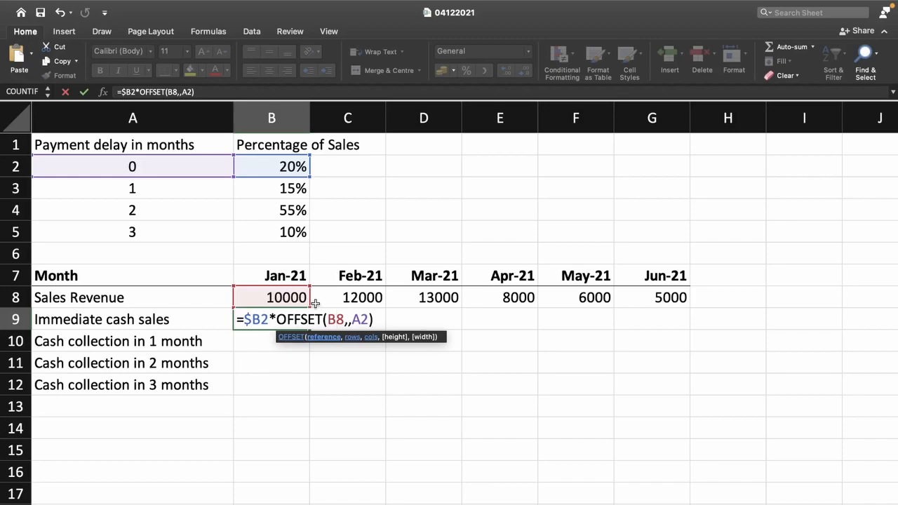
{"action": "type", "text": "$"}
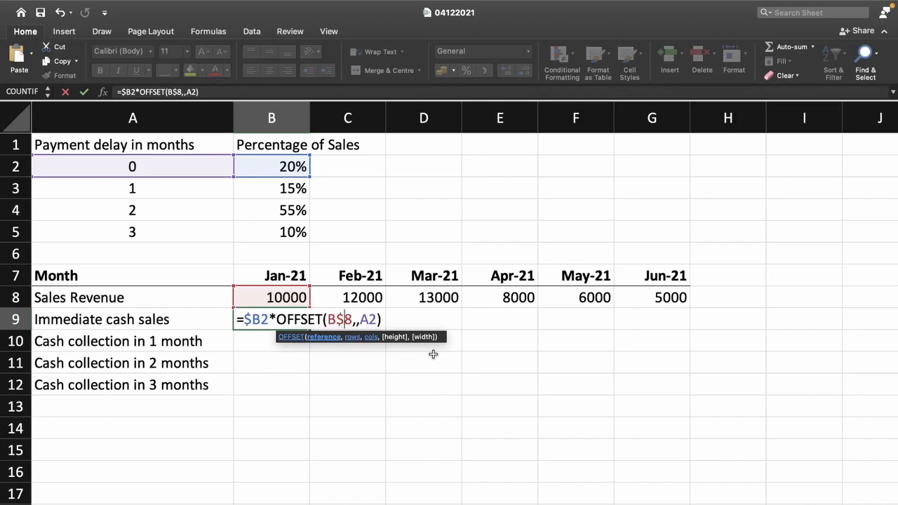
{"action": "left_click", "coordinate": [370, 317]}
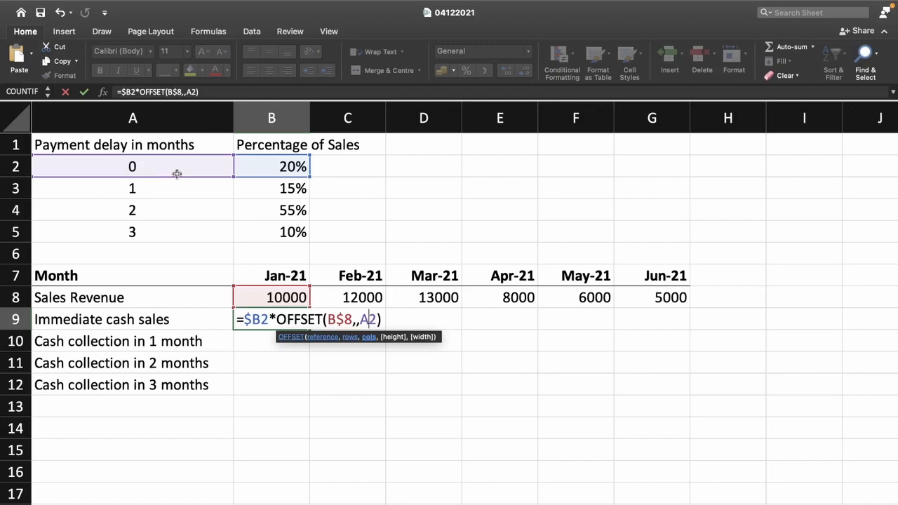
{"action": "type", "text": "$"}
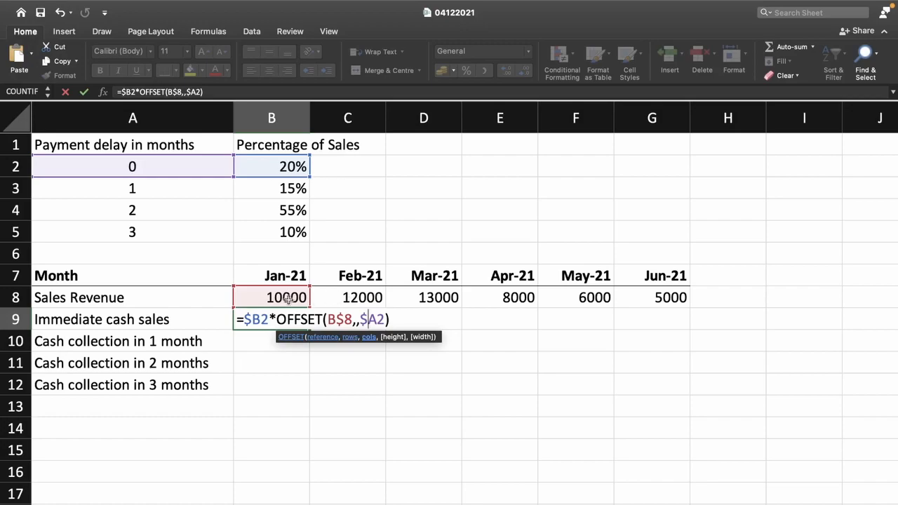
- Make the column offset in B9's formula negative, as -$A2, and fill the formula through the range B9:G12
{"action": "left_click", "coordinate": [359, 320]}
{"action": "type", "text": "-"}
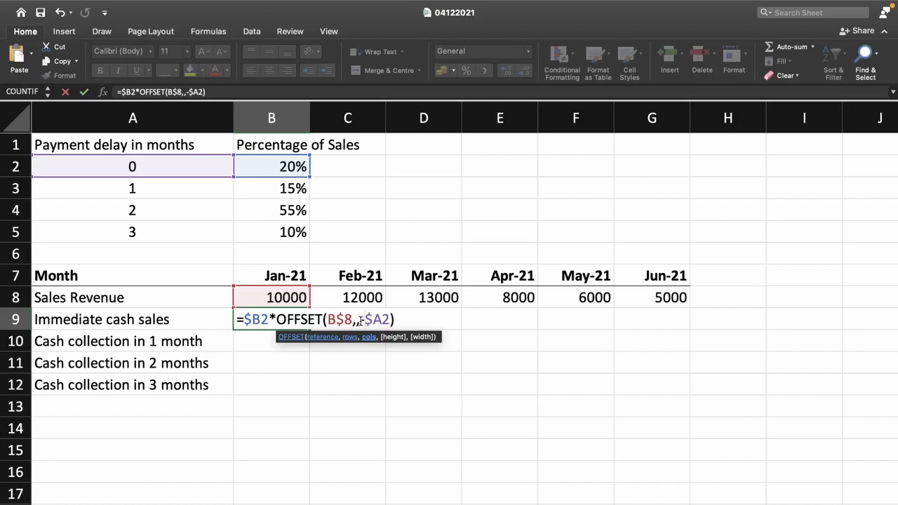
{"action": "left_click", "coordinate": [397, 319]}
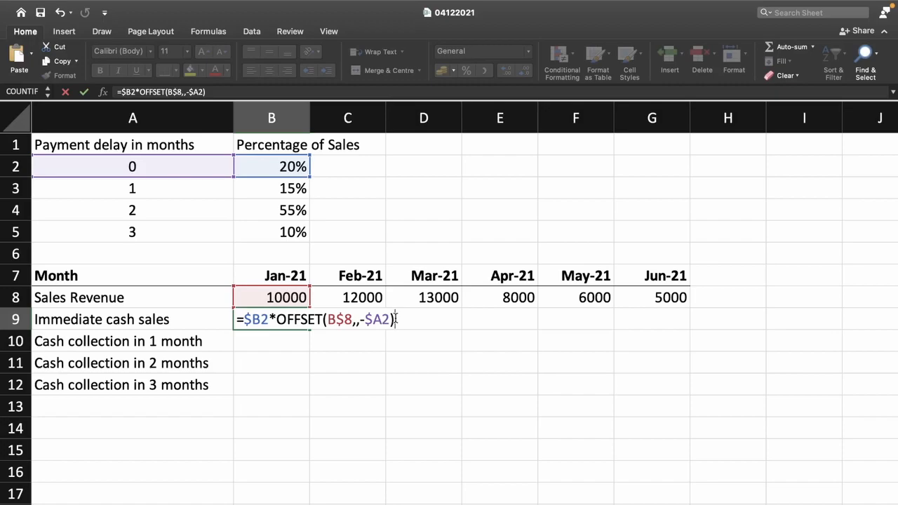
{"action": "key", "text": "Return"}
{"action": "left_click", "coordinate": [298, 319]}
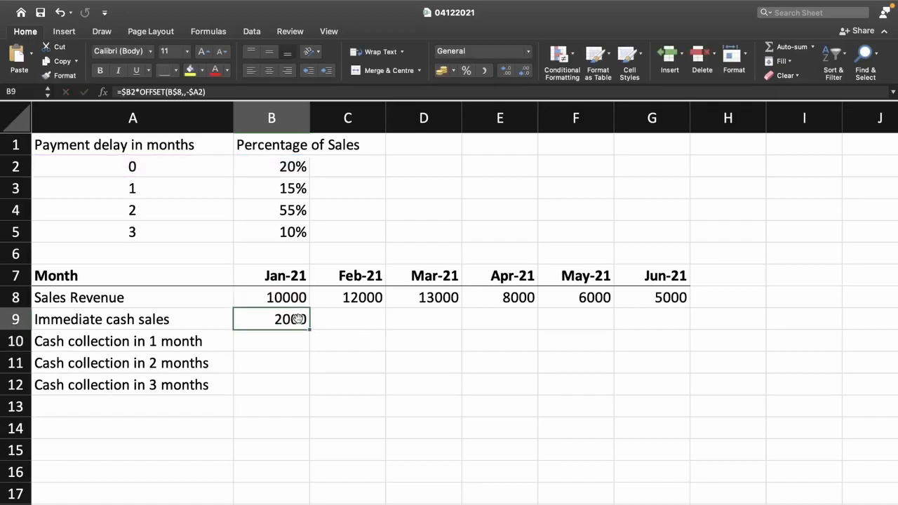
{"action": "left_click_drag", "start_coordinate": [309, 328], "coordinate": [694, 394]}
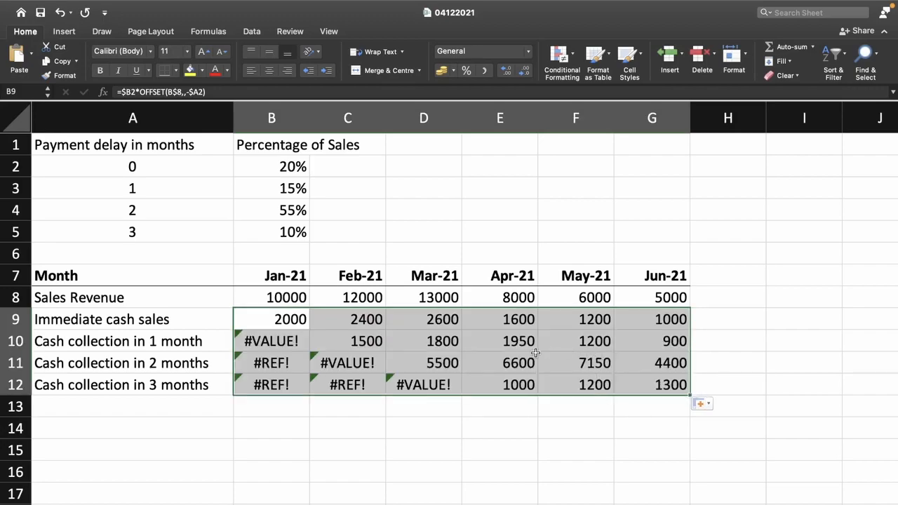
- Check May's two-month cash collection in F11 by calculating =.55*13000 in cell H4
{"action": "left_click", "coordinate": [600, 364]}
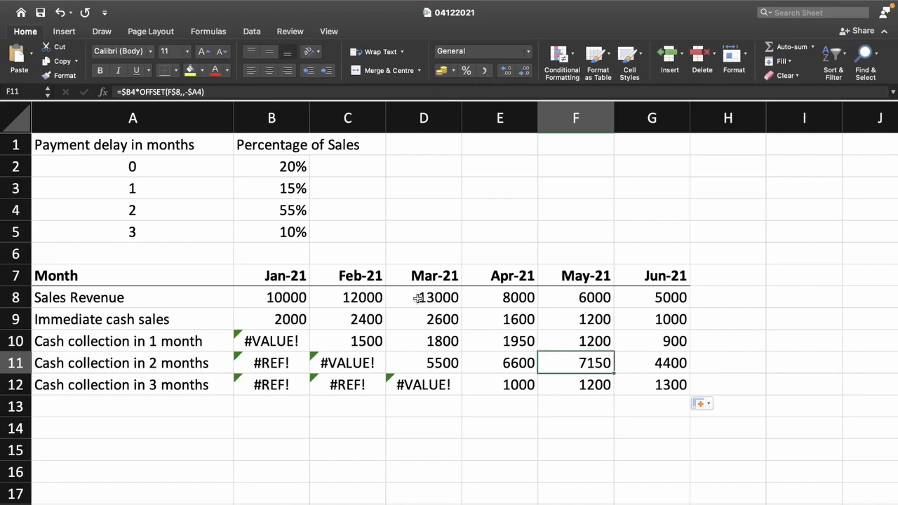
{"action": "left_click", "coordinate": [691, 208]}
{"action": "type", "text": "=.55"}
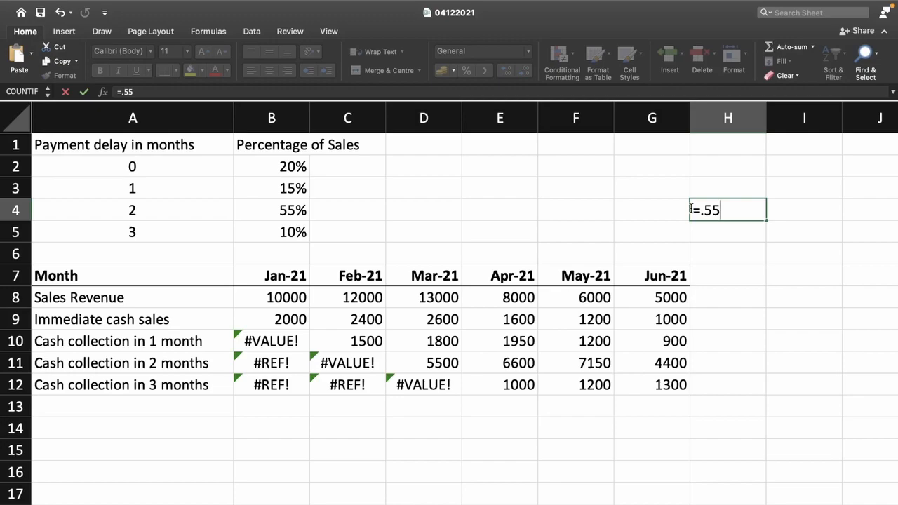
{"action": "type", "text": "*13000"}
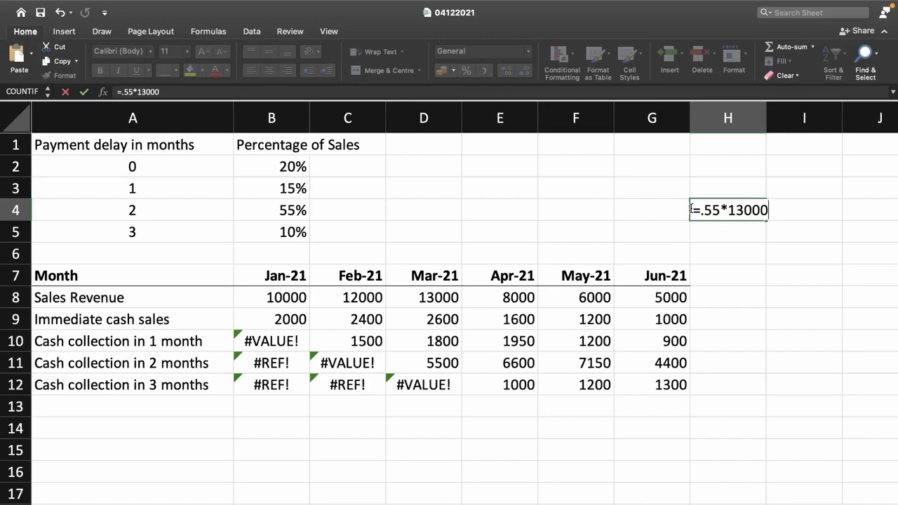
{"action": "key", "text": "Return"}
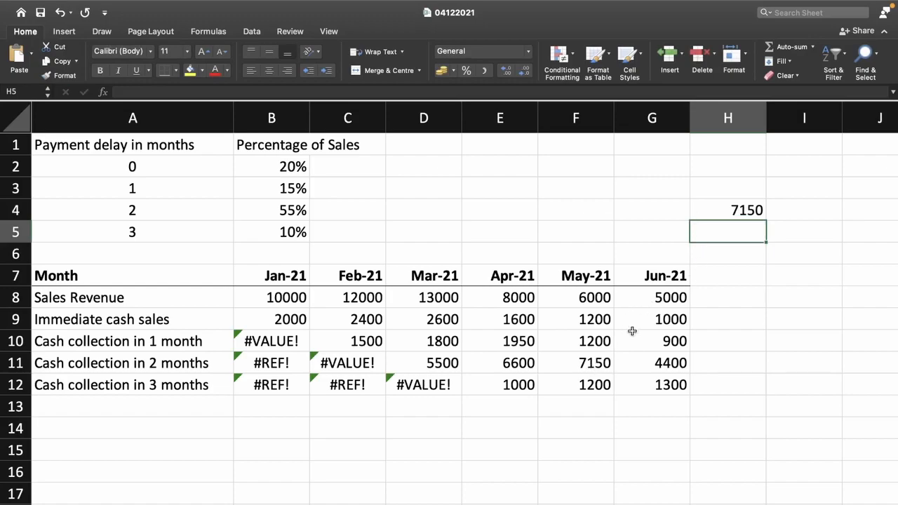
- Undo the check calculation entered in cell H4
{"action": "mouse_move", "coordinate": [46, 4]}
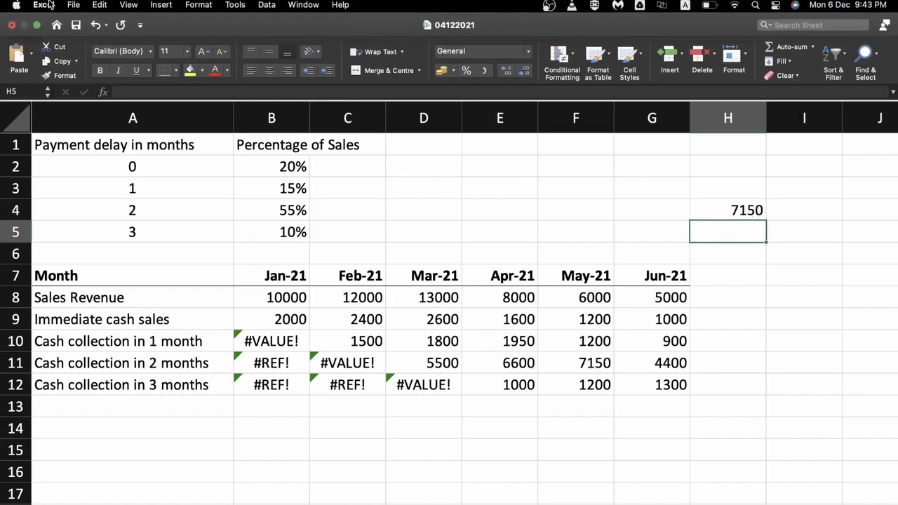
{"action": "left_click", "coordinate": [103, 26]}
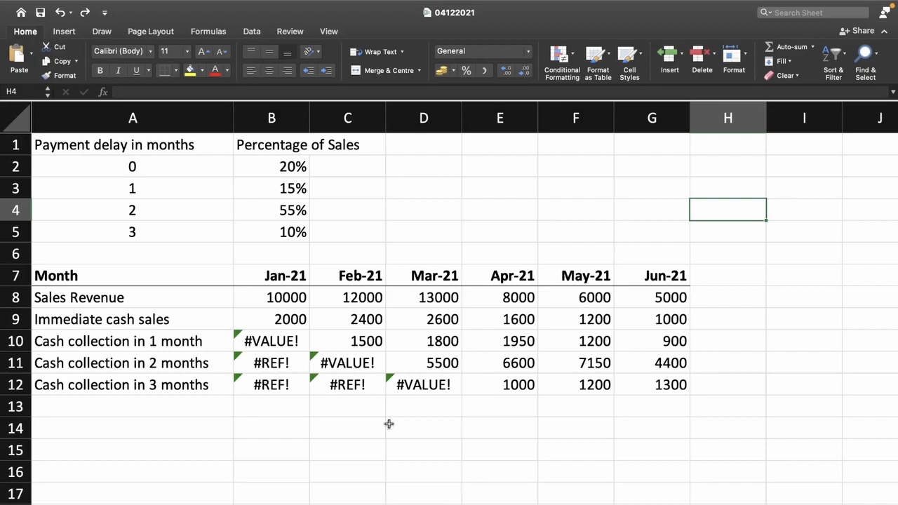
{"action": "left_click", "coordinate": [291, 317]}
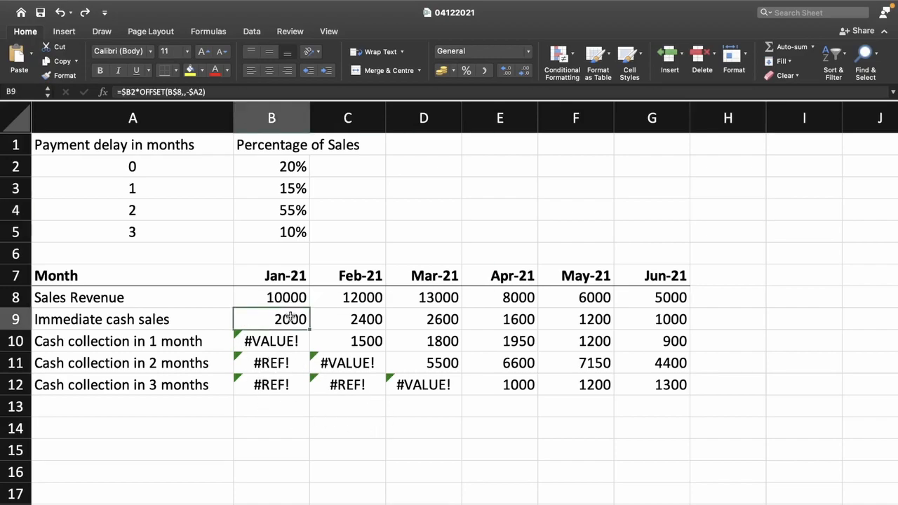
{"action": "left_click", "coordinate": [122, 92]}
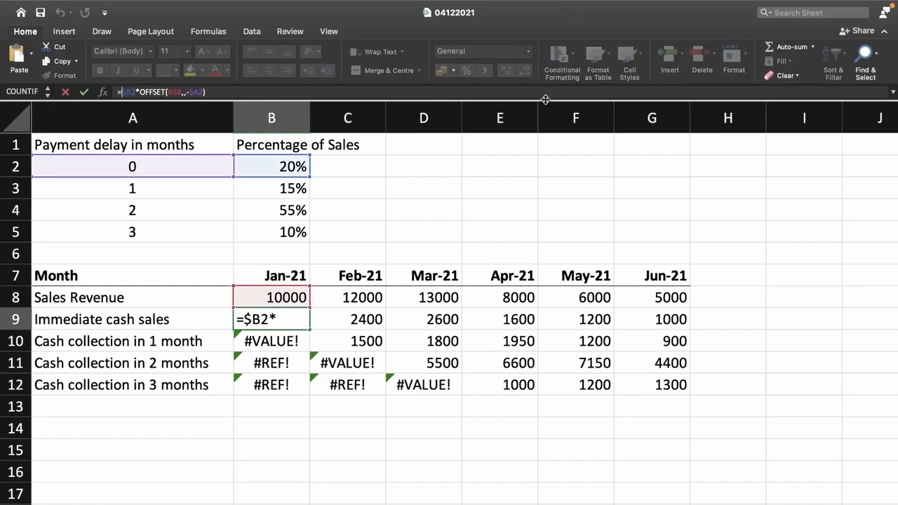
{"action": "key", "text": "Escape"}
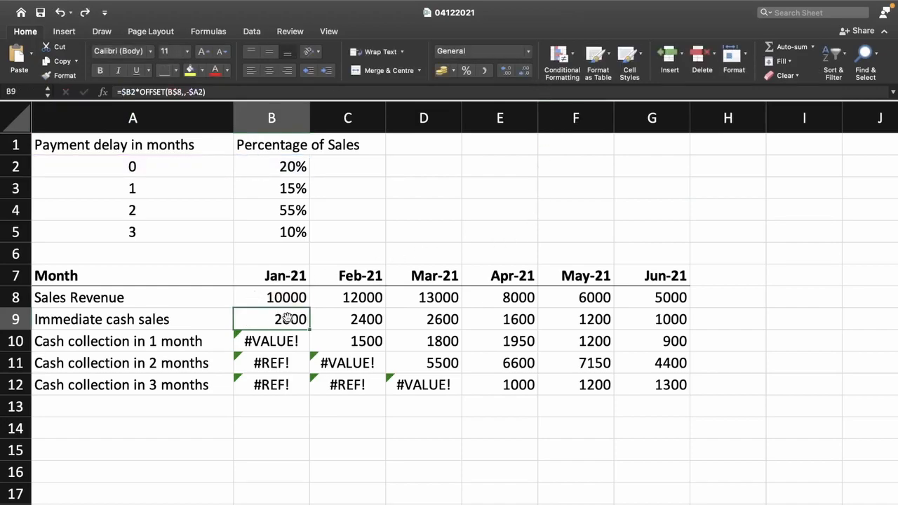
- Wrap B9's formula in IFERROR with an empty string as the error value, giving =IFERROR($B2*OFFSET(B$8,,-$A2),"")
{"action": "double_click", "coordinate": [287, 318]}
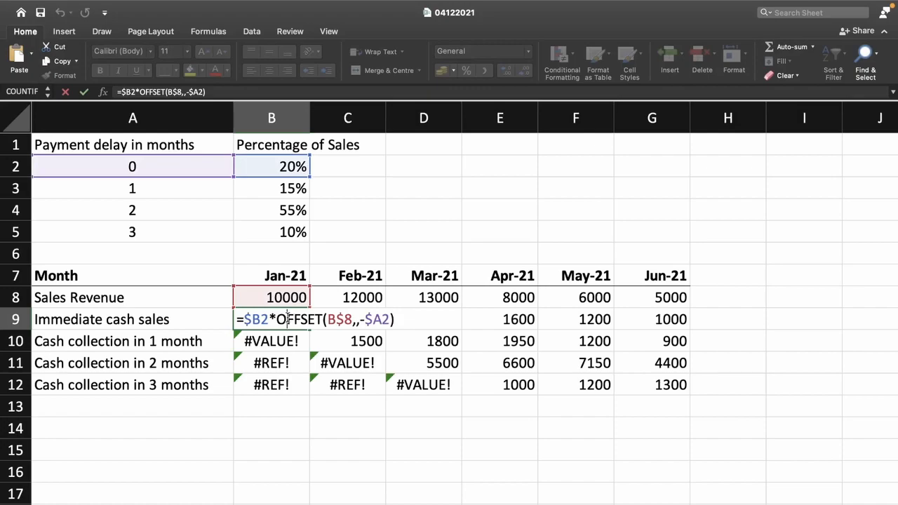
{"action": "left_click", "coordinate": [244, 319]}
{"action": "type", "text": "iferr"}
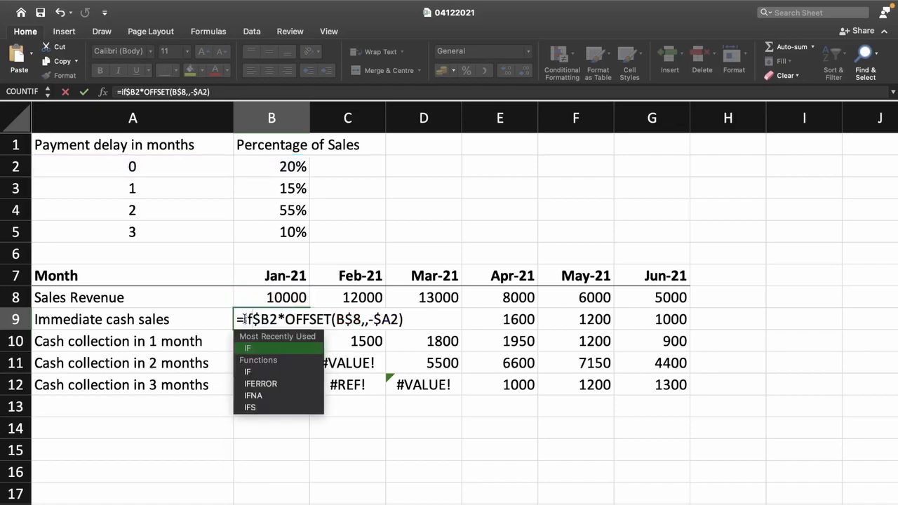
{"action": "type", "text": "or("}
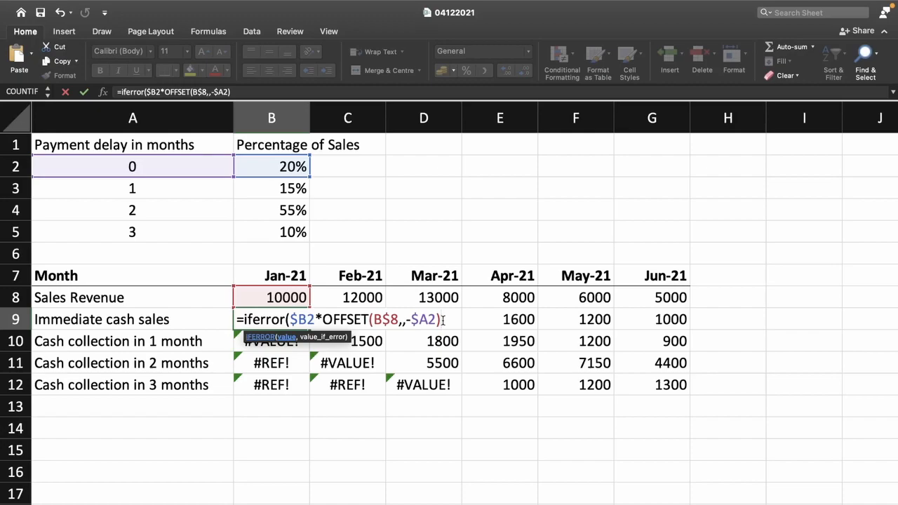
{"action": "type", "text": ","}
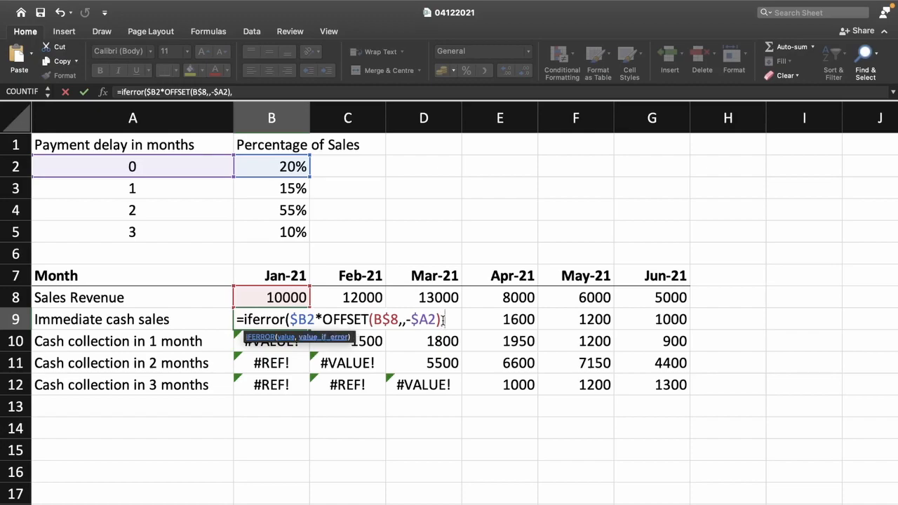
{"action": "type", "text": "\"\")"}
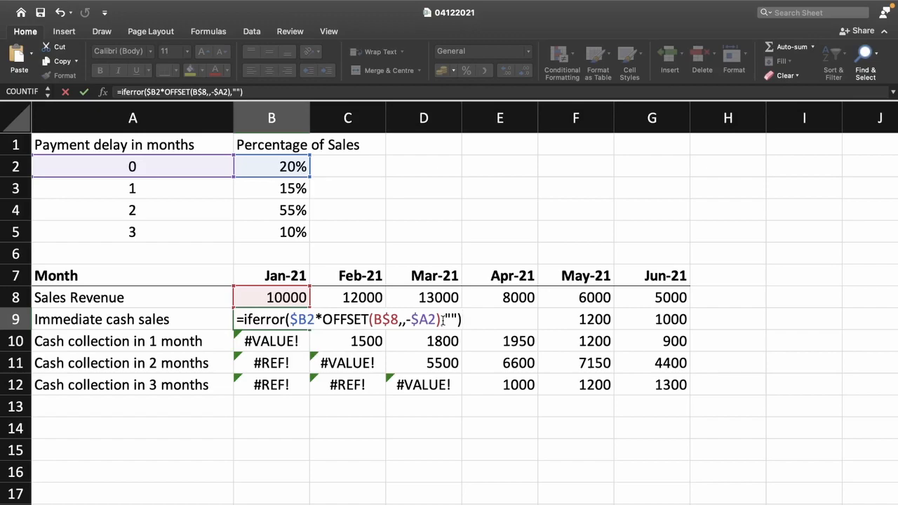
{"action": "key", "text": "Return"}
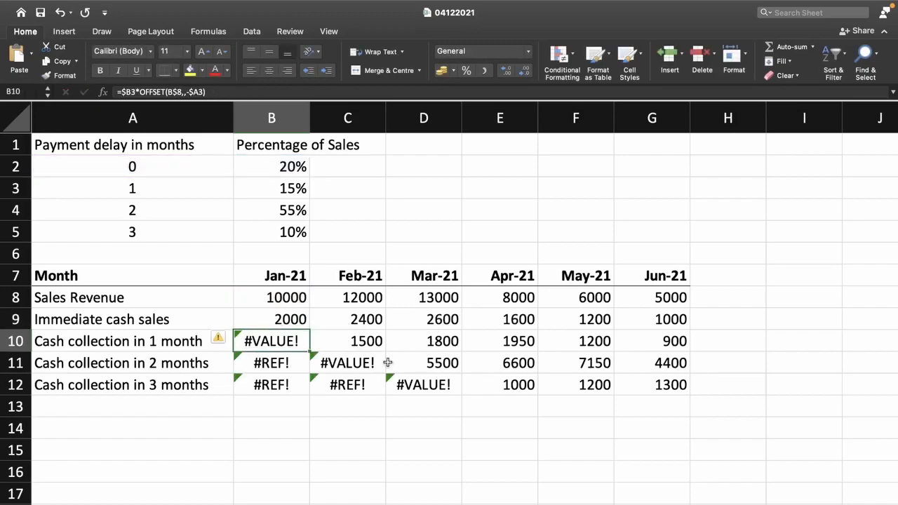
- Fill the IFERROR formula from B9 across to June and down through the range B9:G12
{"action": "left_click", "coordinate": [299, 317]}
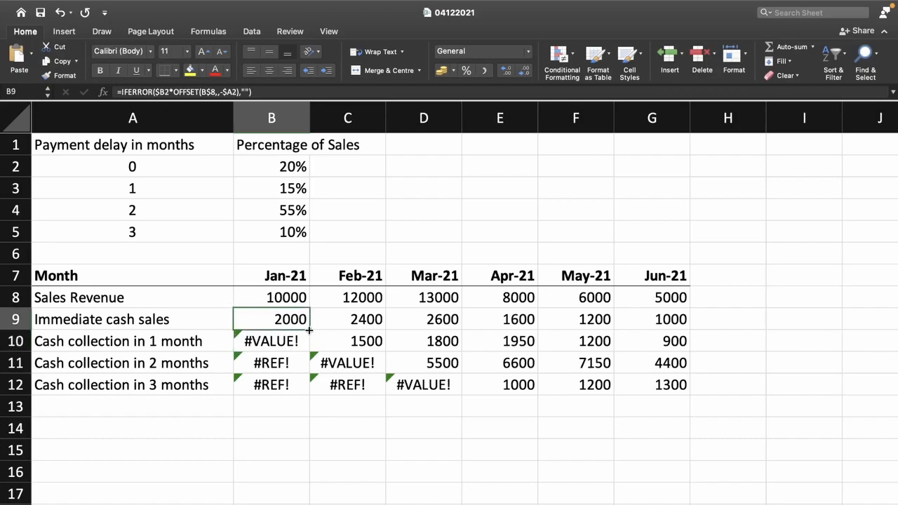
{"action": "left_click_drag", "start_coordinate": [309, 330], "coordinate": [667, 300]}
{"action": "left_click_drag", "start_coordinate": [688, 330], "coordinate": [692, 386]}
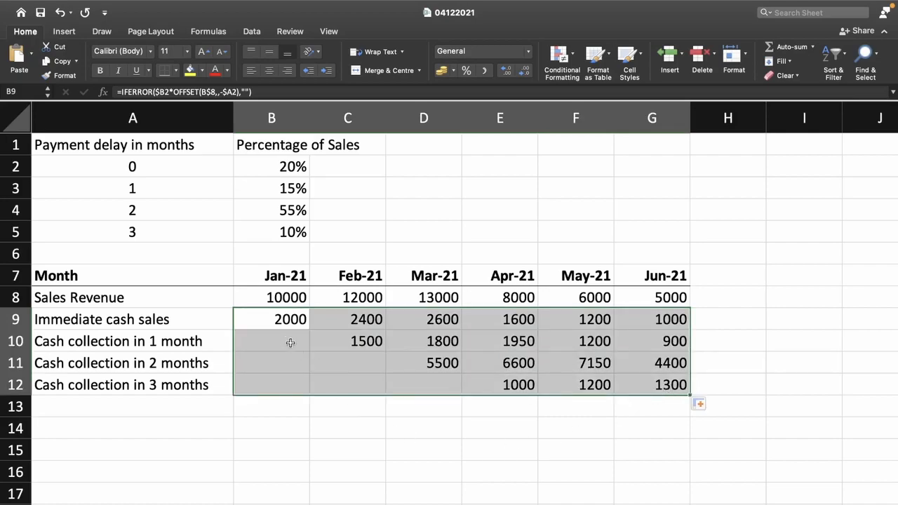
{"action": "left_click", "coordinate": [348, 423]}
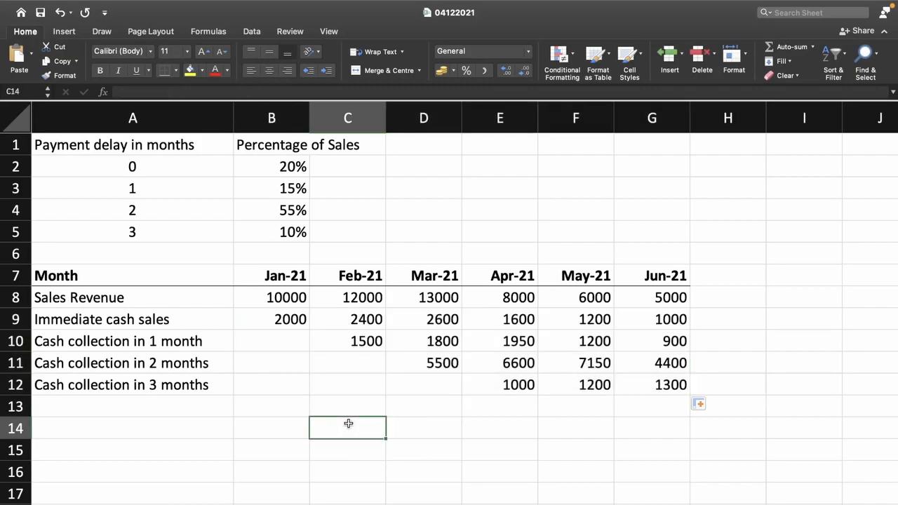